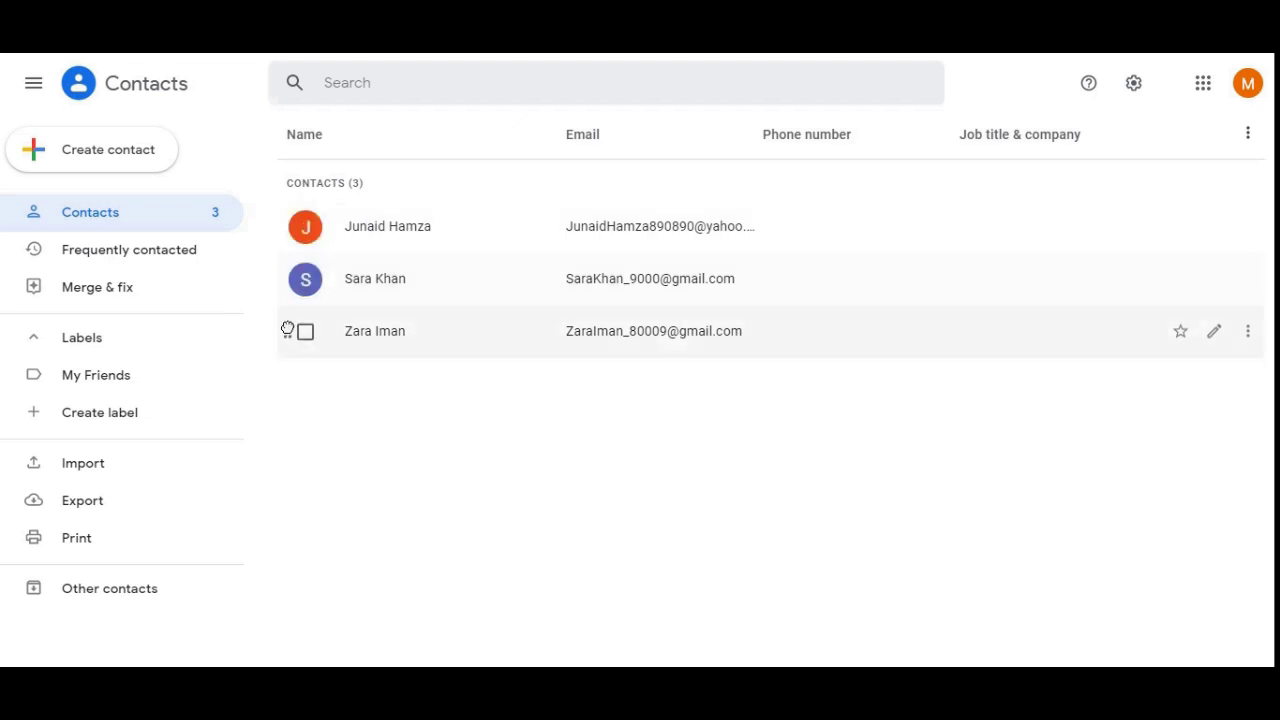
Export the two My Friends contacts as a Google CSV file
{"action": "left_click", "coordinate": [100, 503]}
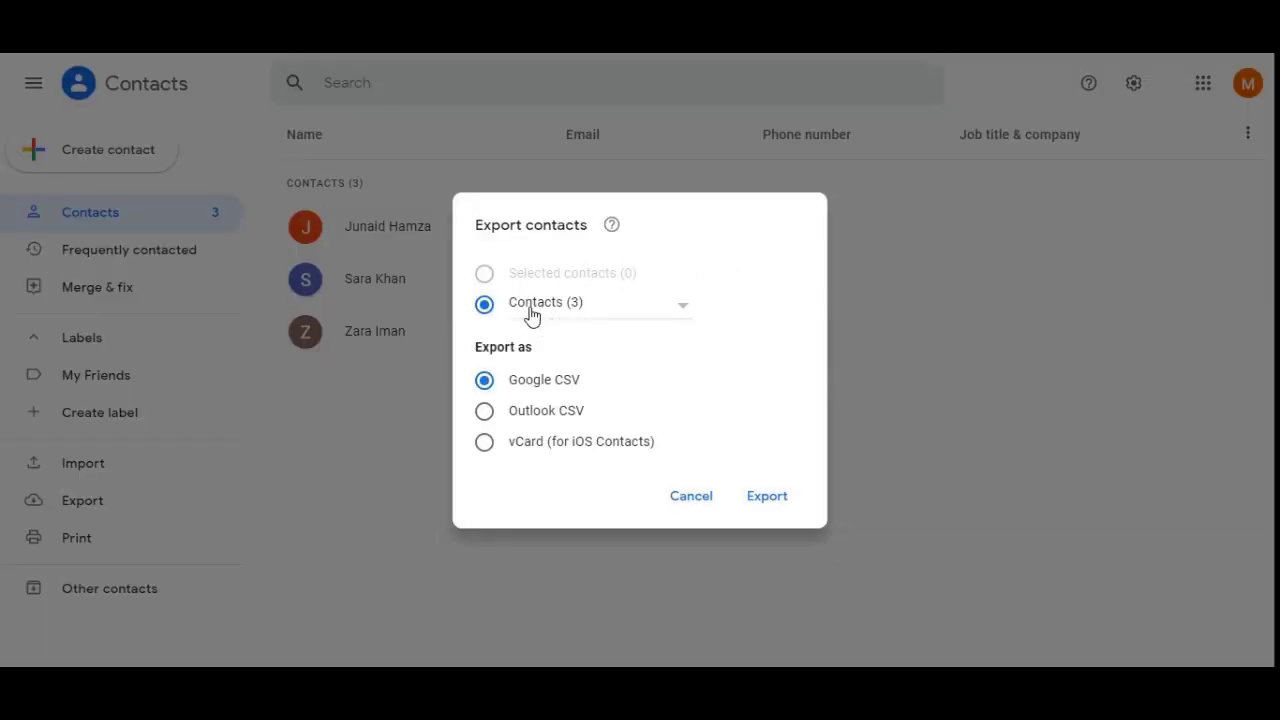
{"action": "left_click", "coordinate": [684, 311]}
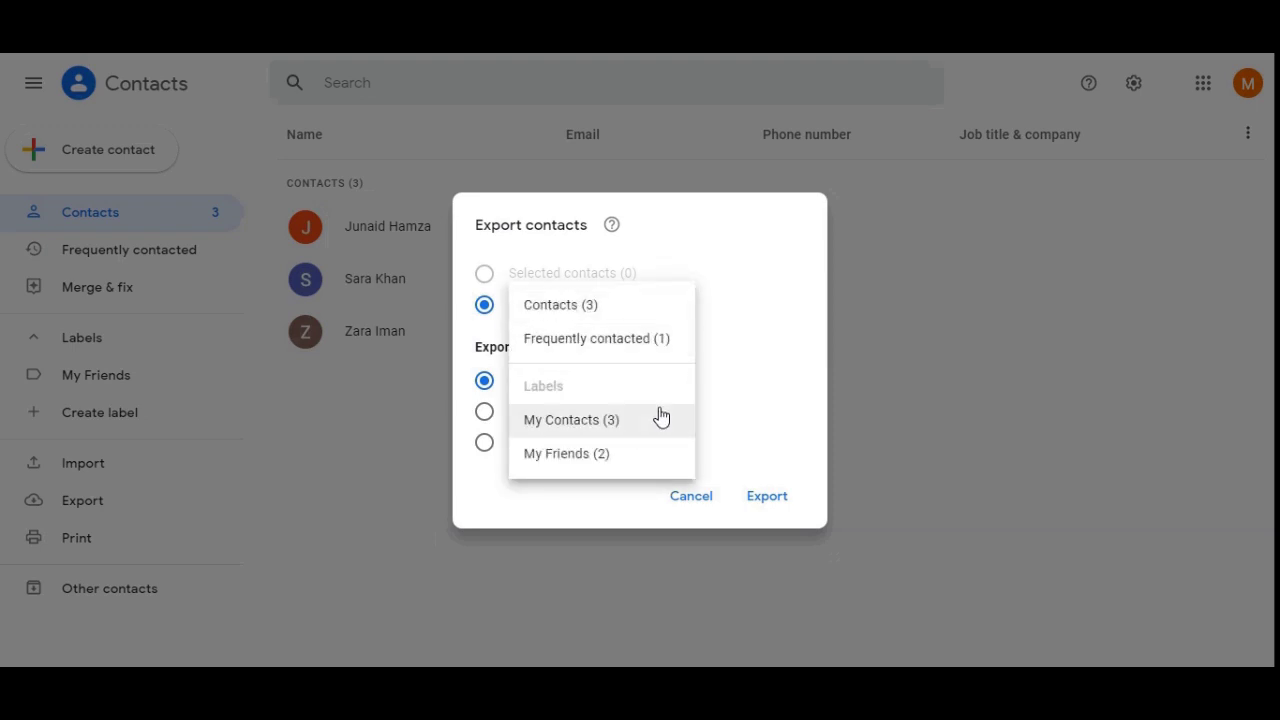
{"action": "left_click", "coordinate": [637, 455]}
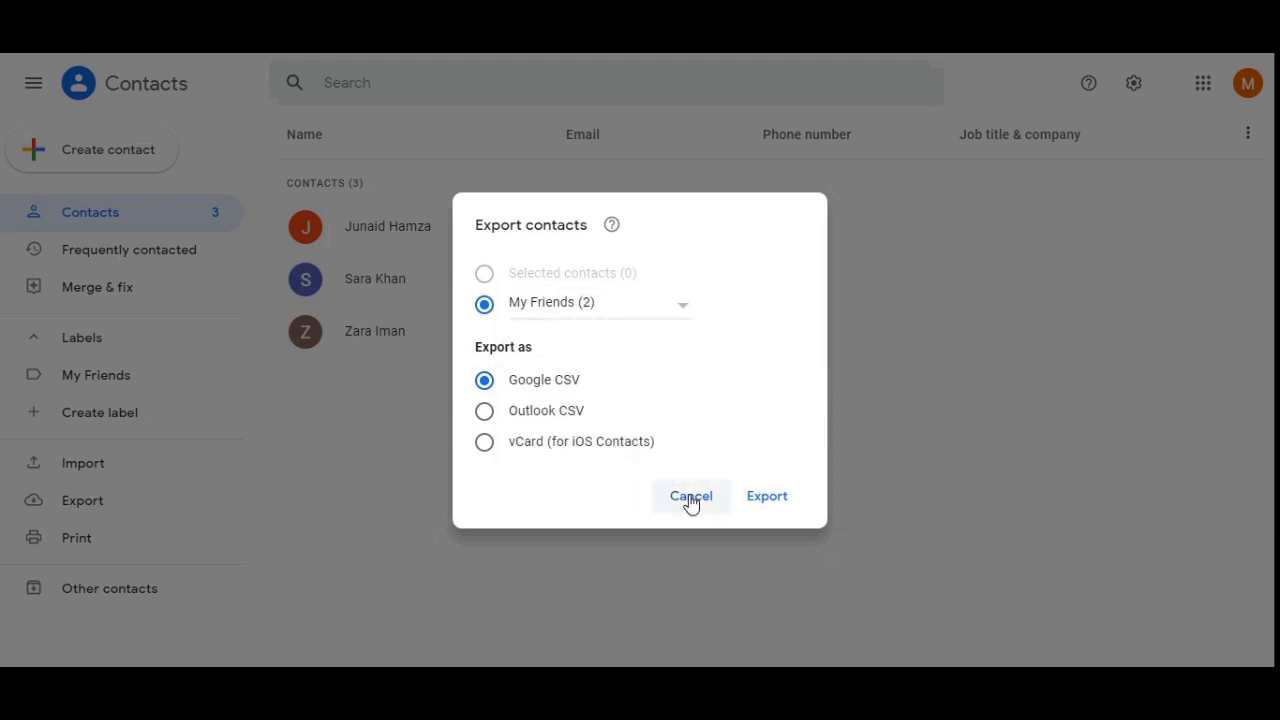
{"action": "left_click", "coordinate": [750, 497]}
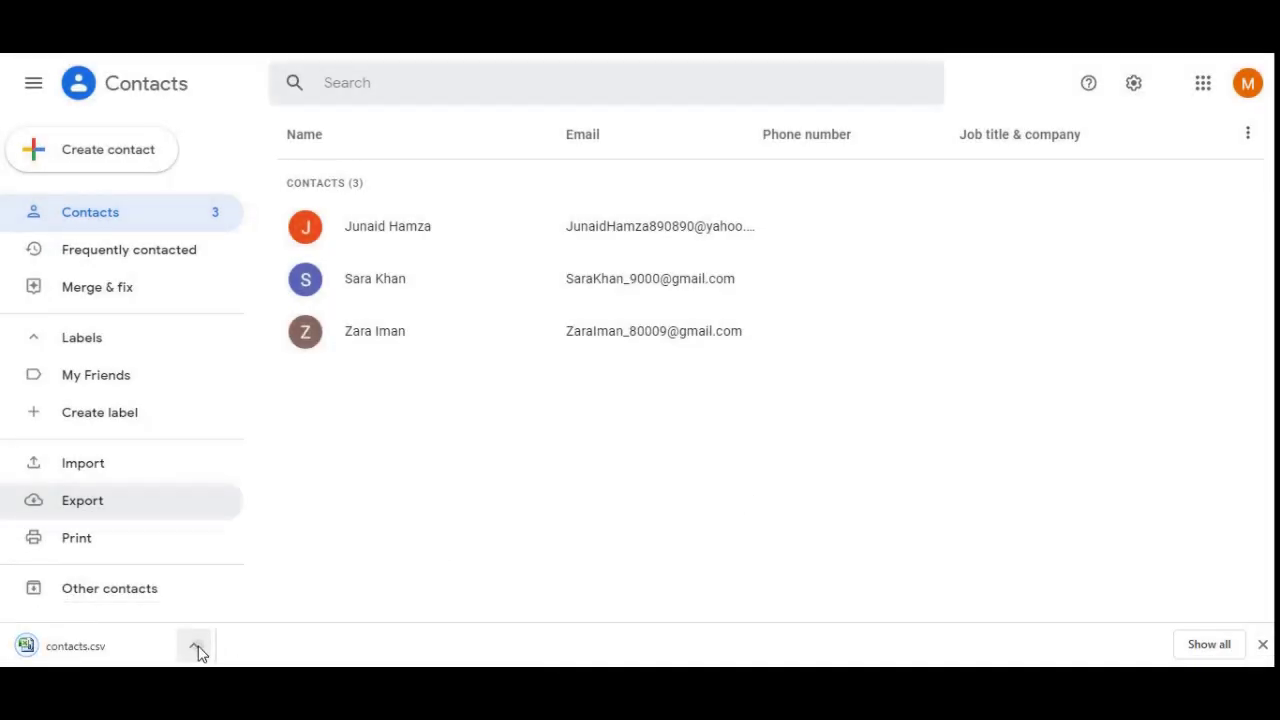
Open the downloaded contacts.csv in Excel and maximize the window
{"action": "left_click", "coordinate": [198, 650]}
{"action": "left_click", "coordinate": [231, 529]}
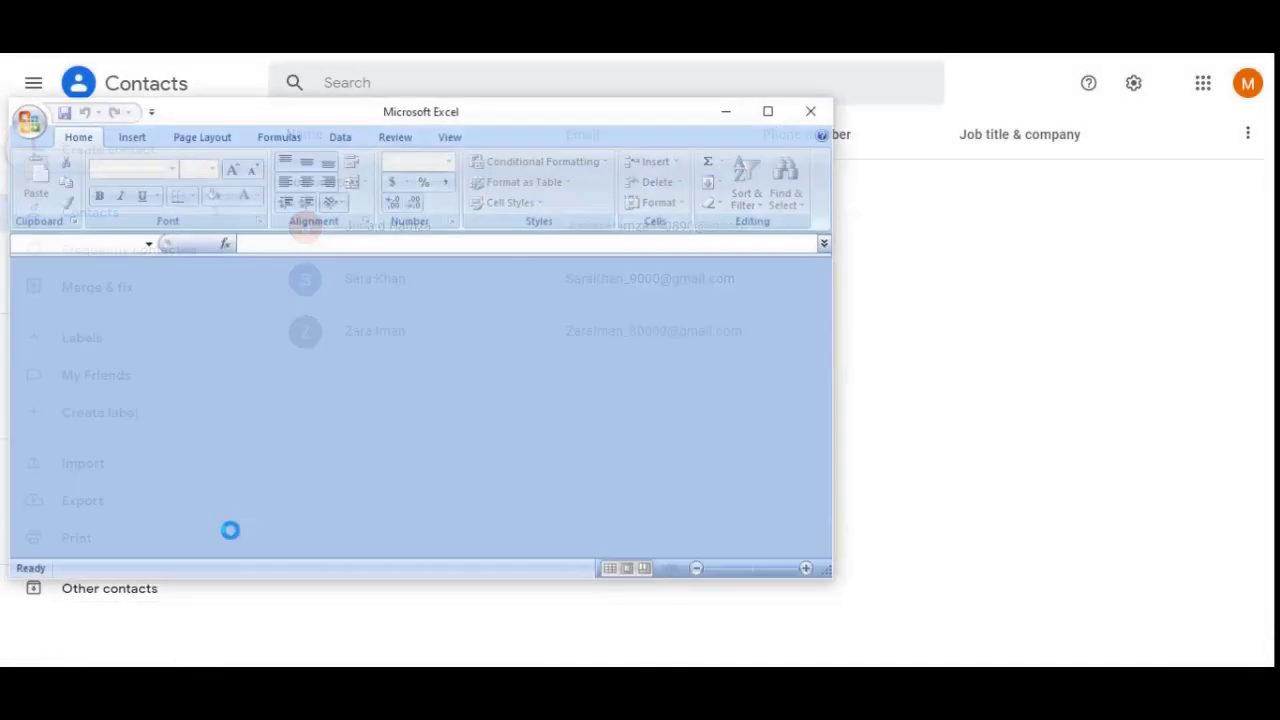
{"action": "left_click", "coordinate": [768, 111]}
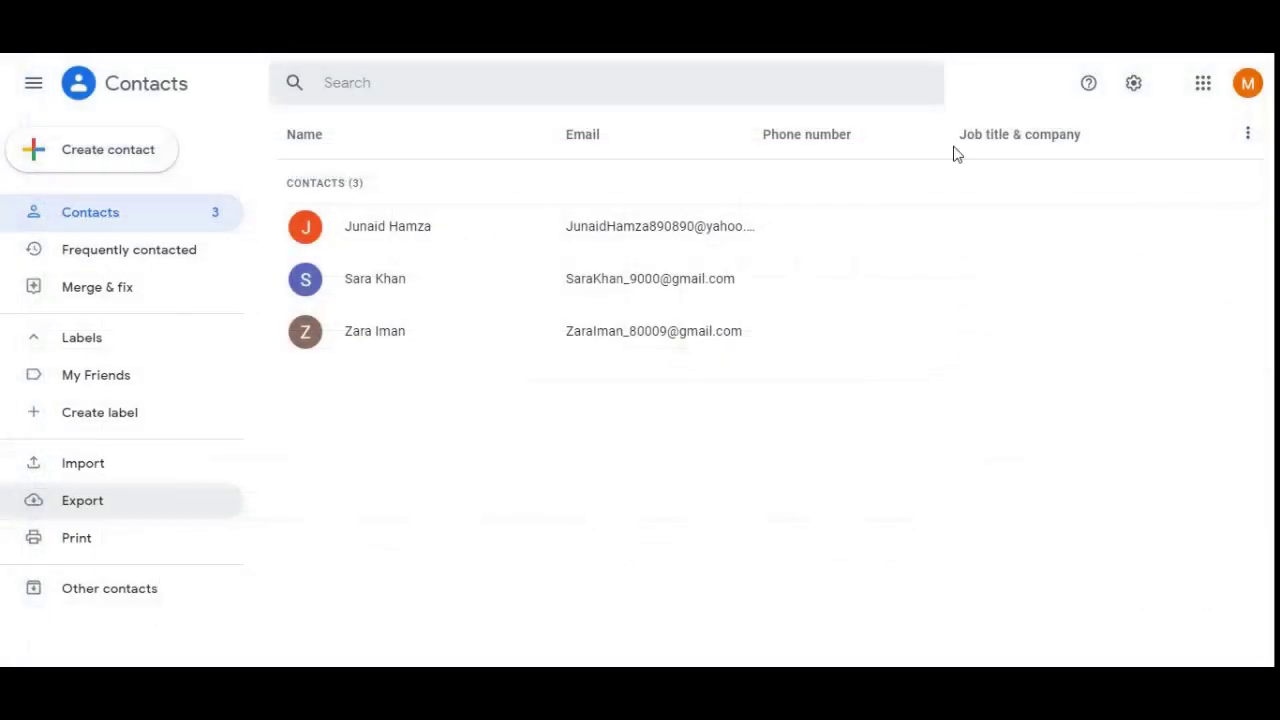
Select the two contacts and export them as Selected contacts (2) to a second CSV
{"action": "left_click", "coordinate": [305, 228]}
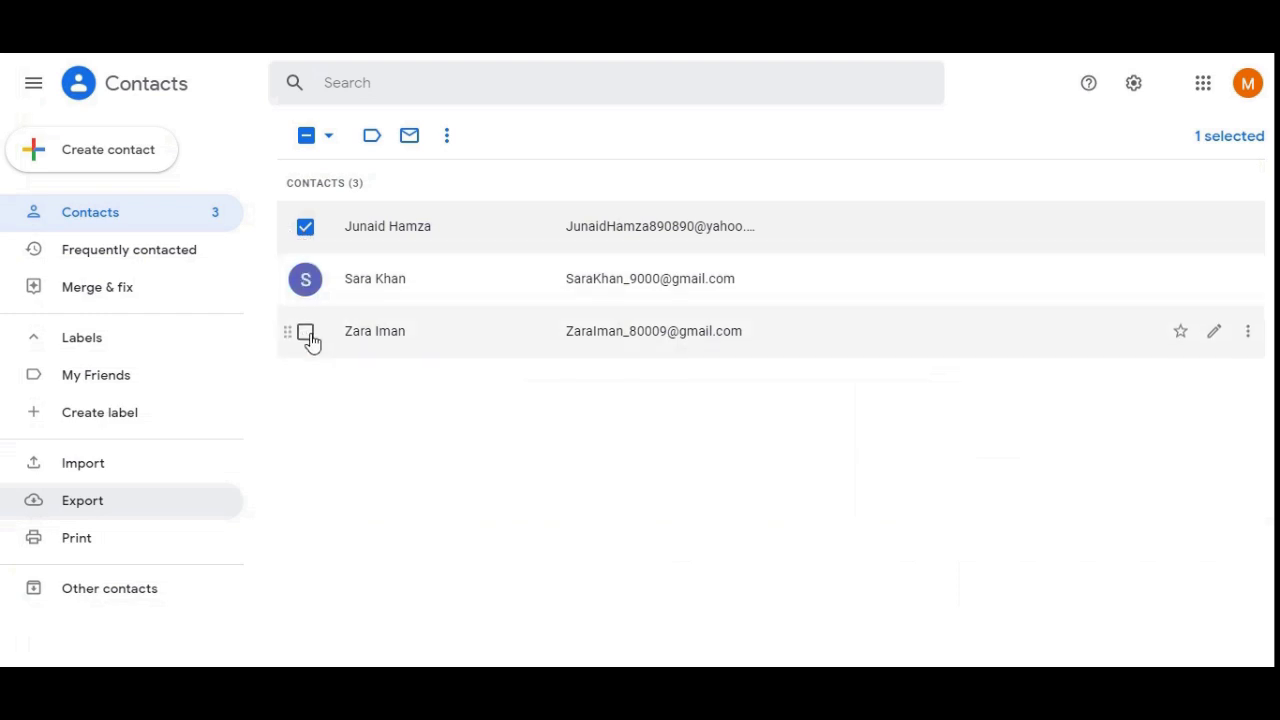
{"action": "left_click", "coordinate": [306, 334]}
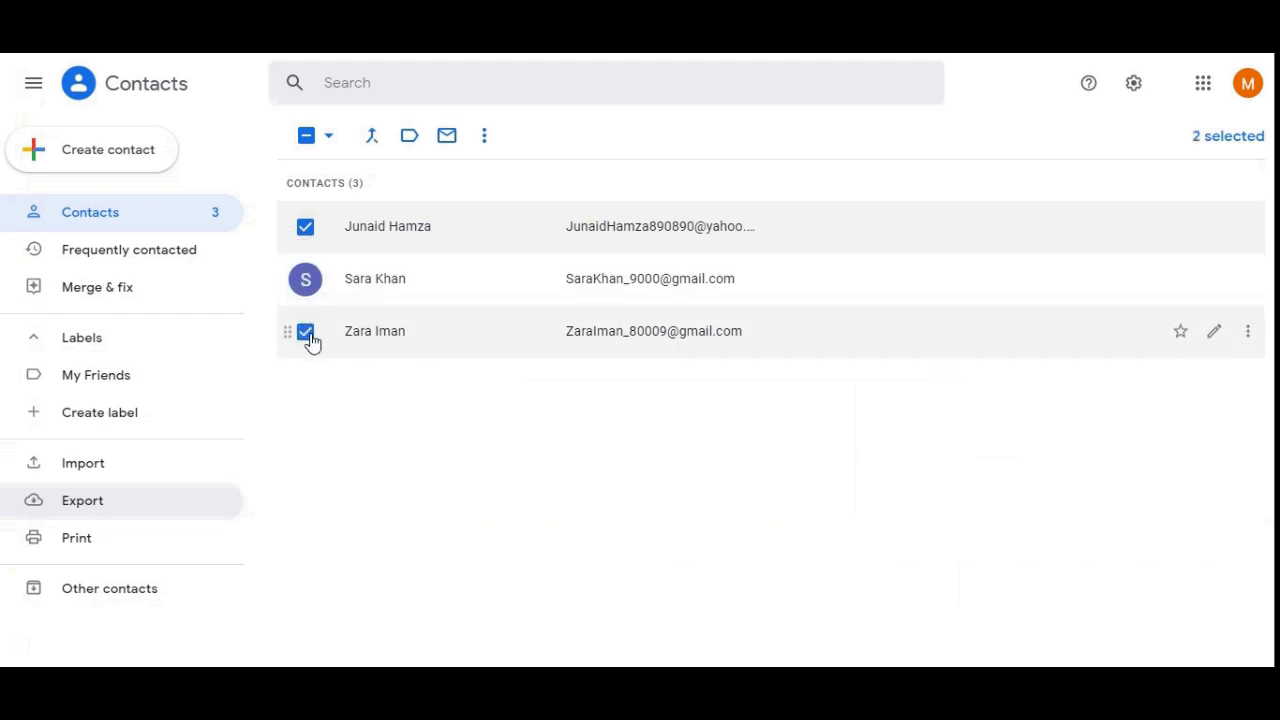
{"action": "left_click", "coordinate": [89, 503]}
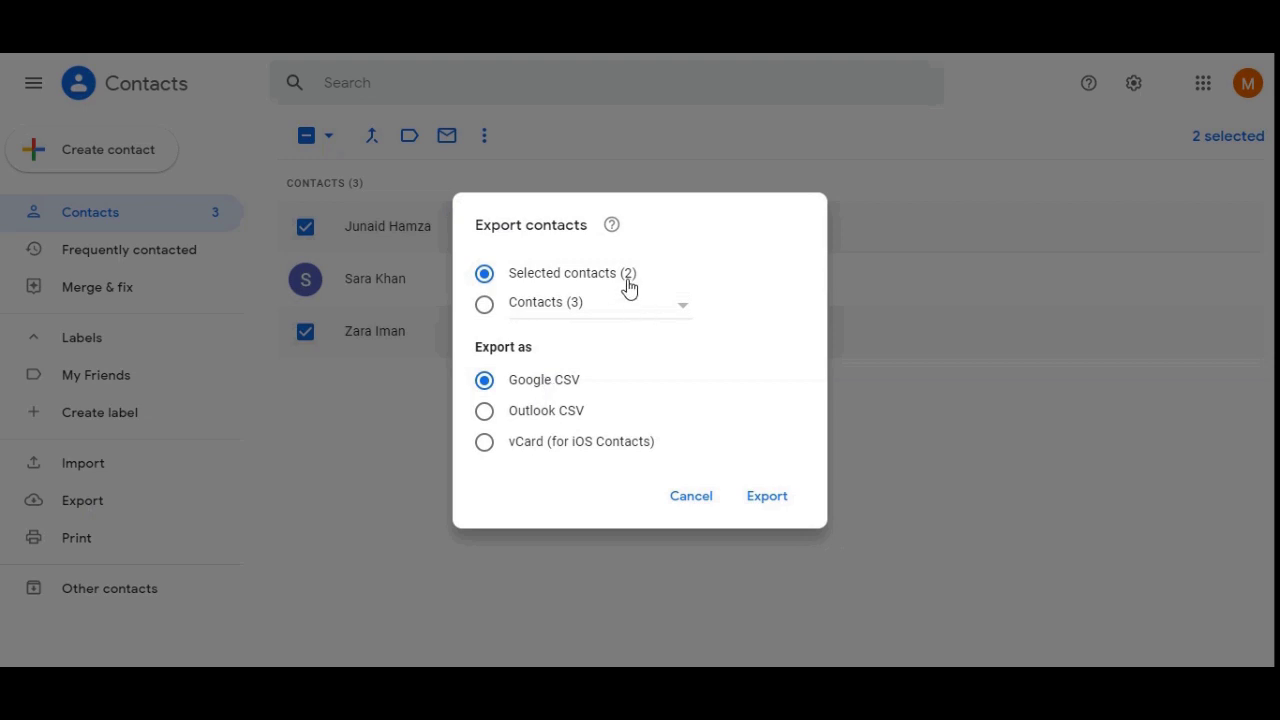
{"action": "left_click", "coordinate": [767, 506]}
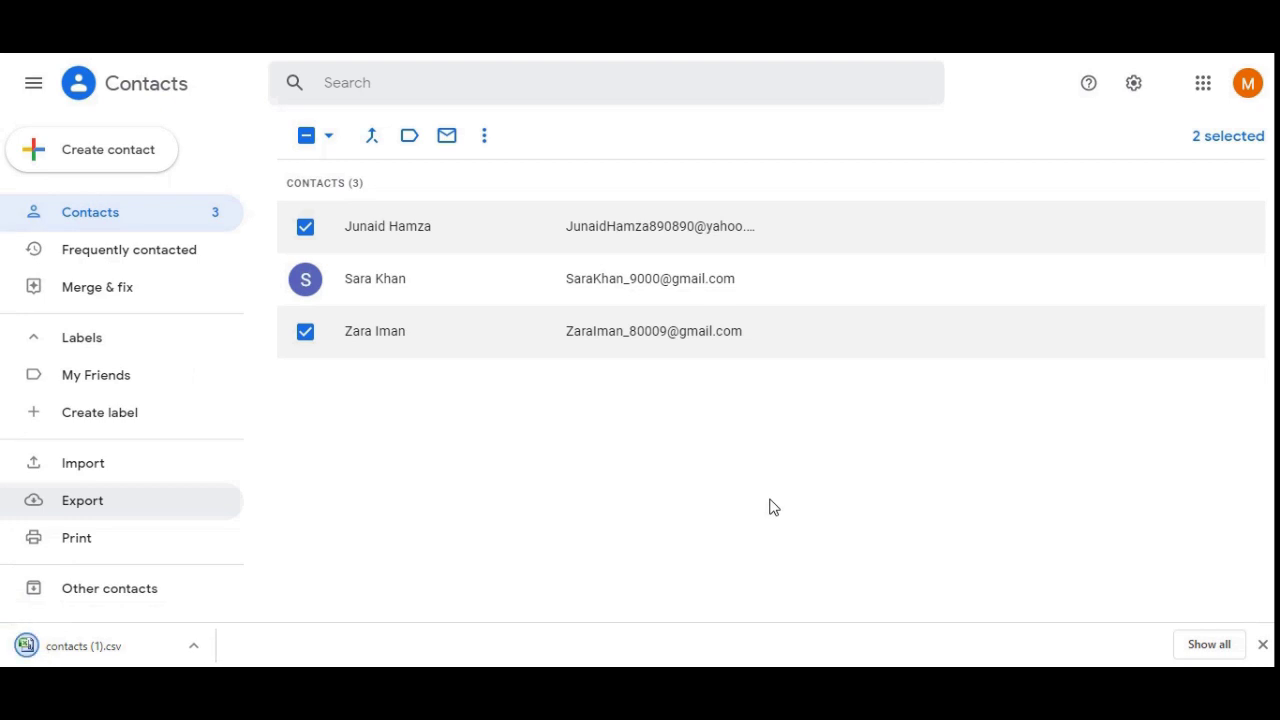
{"action": "left_click", "coordinate": [200, 642]}
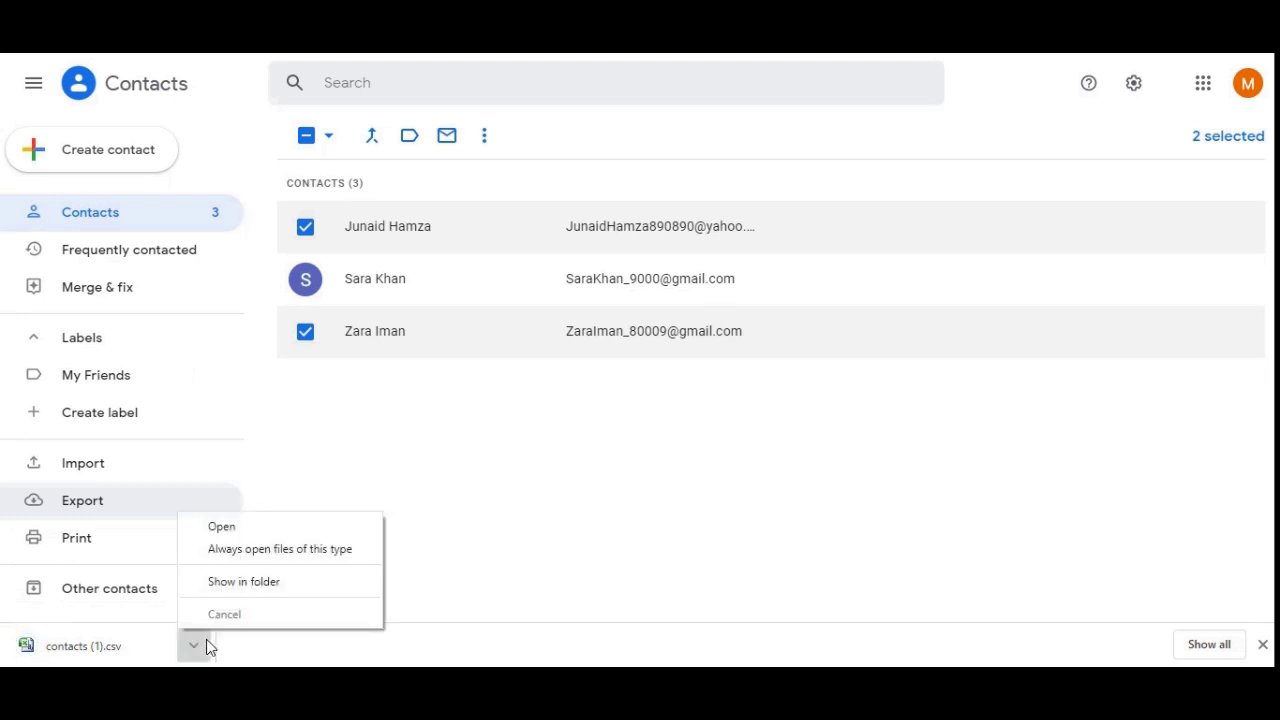
Open contacts (1).csv in Excel and widen column A to show full names
{"action": "left_click", "coordinate": [237, 530]}
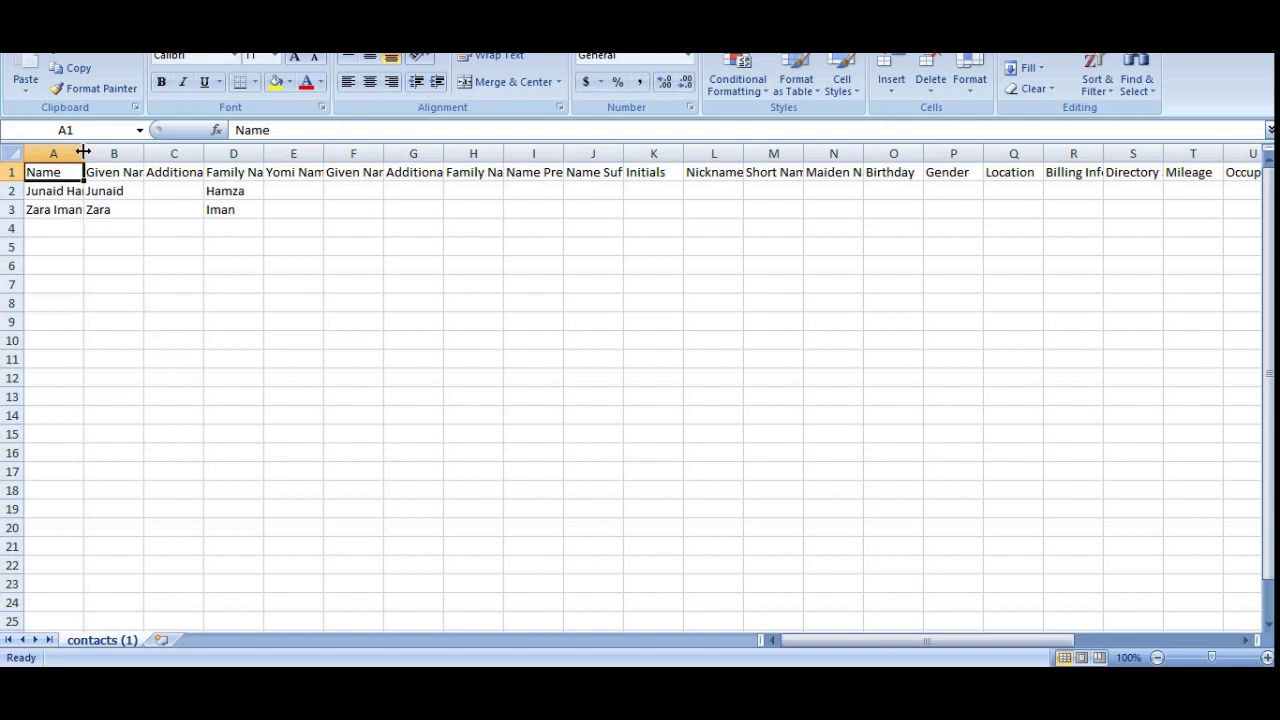
{"action": "left_click_drag", "start_coordinate": [84, 153], "coordinate": [111, 157]}
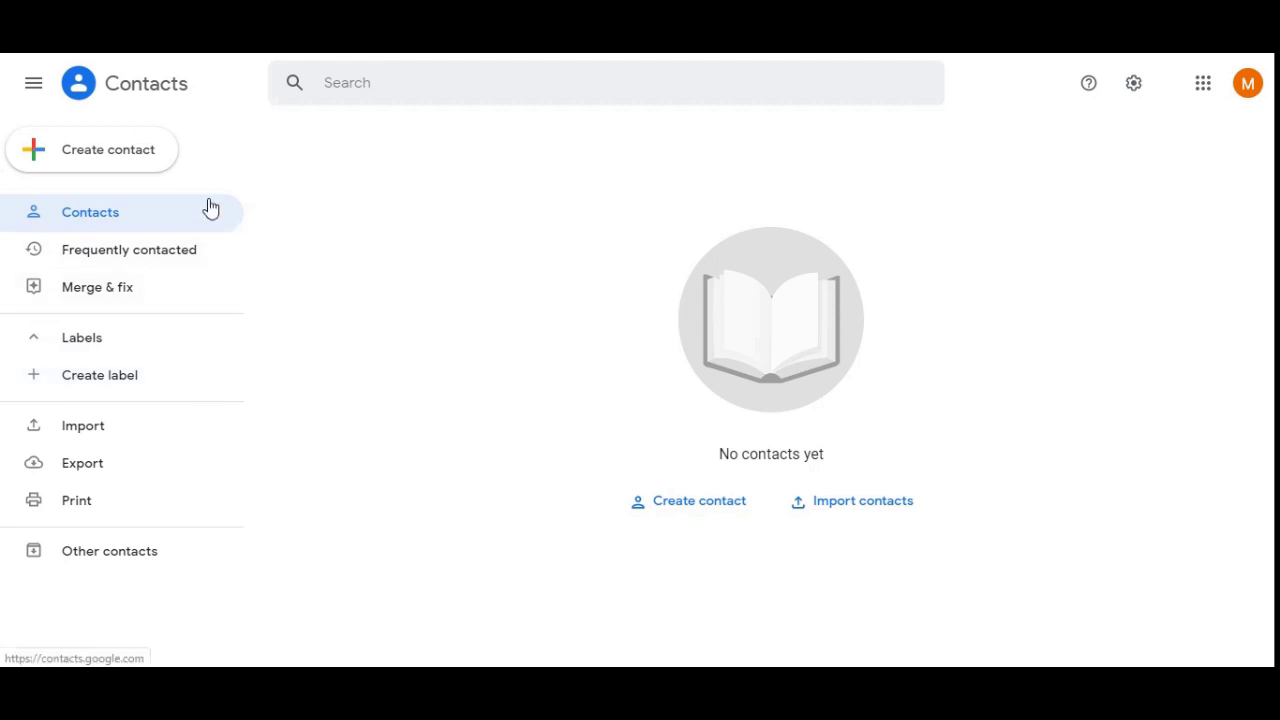
Choose contacts (1).csv from Downloads as the file to import
{"action": "left_click", "coordinate": [94, 432]}
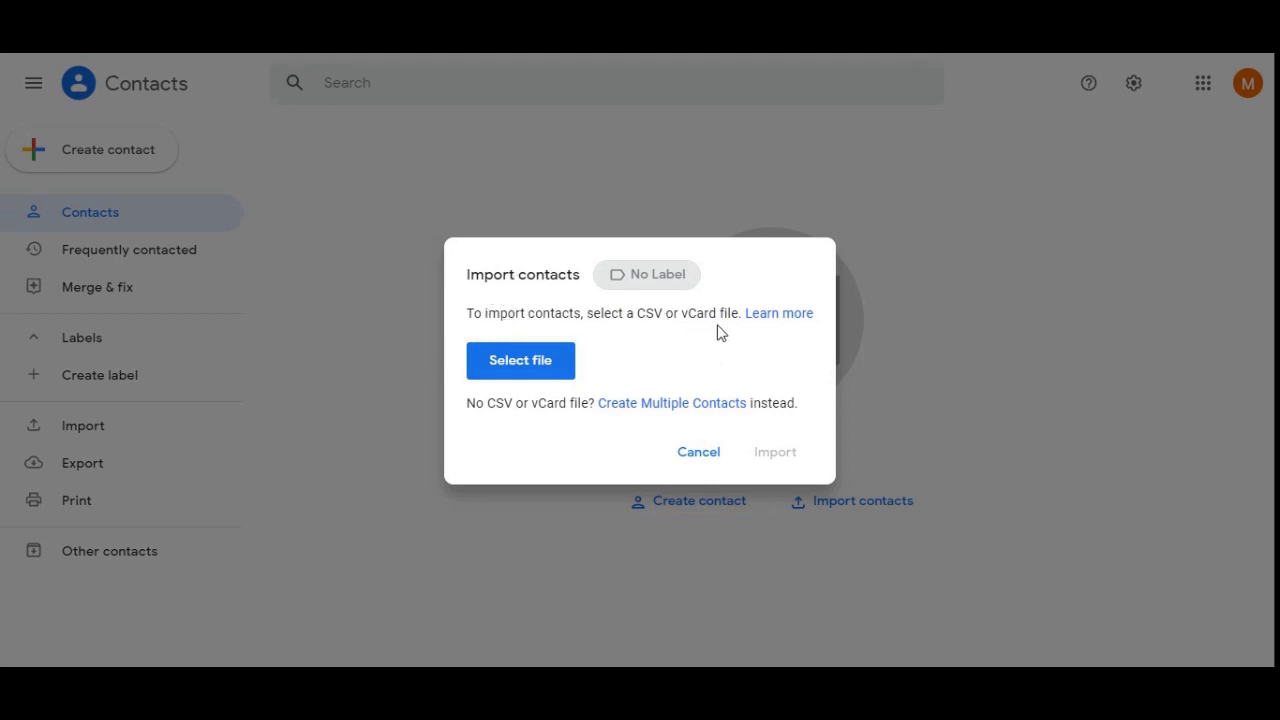
{"action": "left_click", "coordinate": [540, 364]}
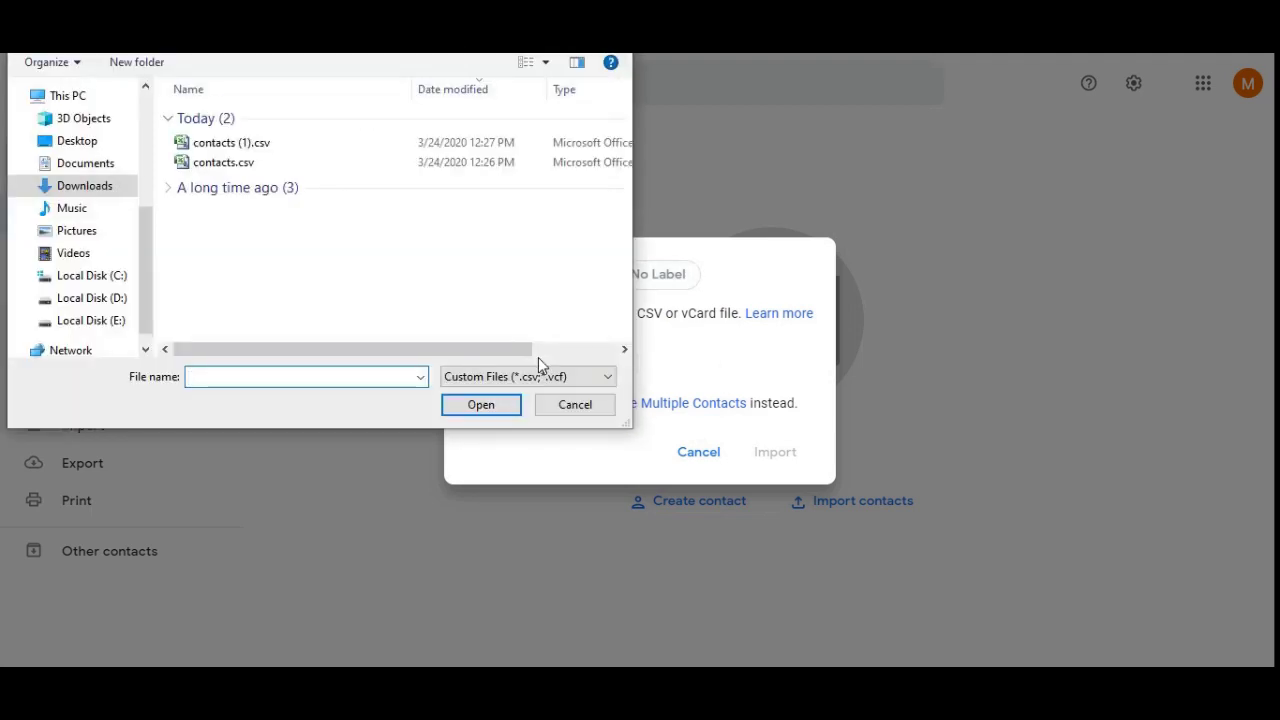
{"action": "left_click", "coordinate": [252, 146]}
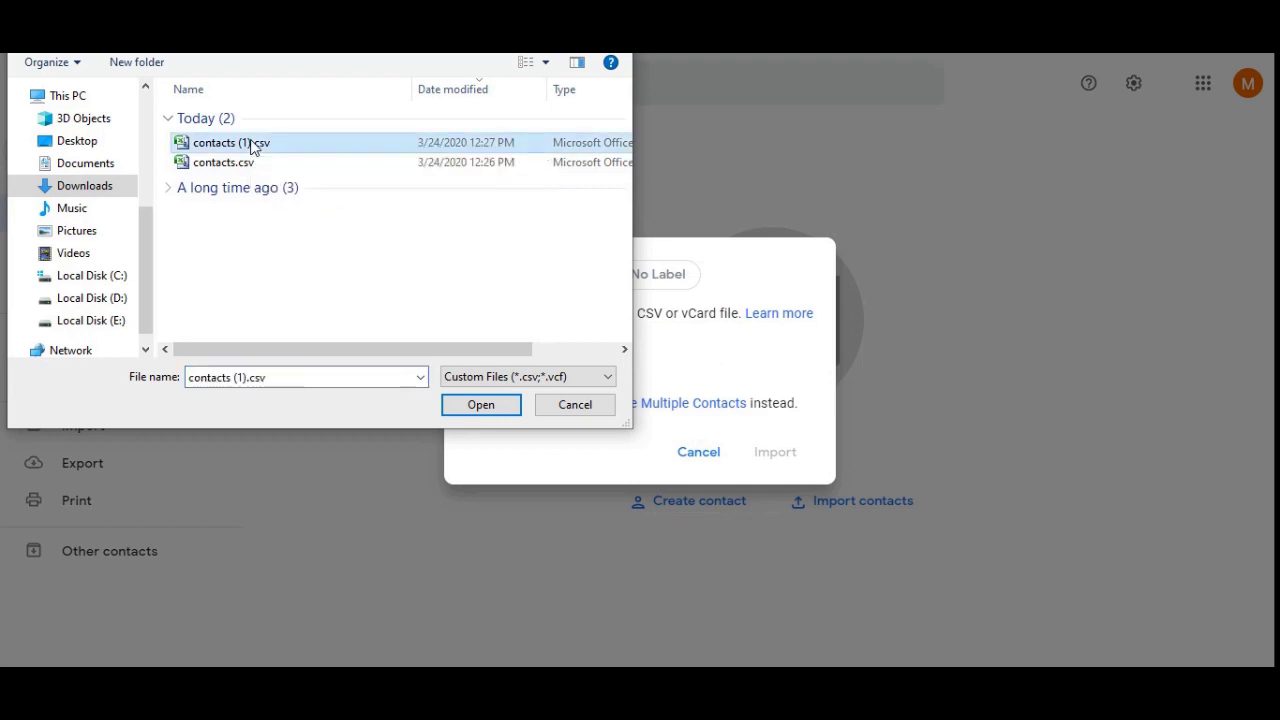
{"action": "left_click", "coordinate": [480, 405]}
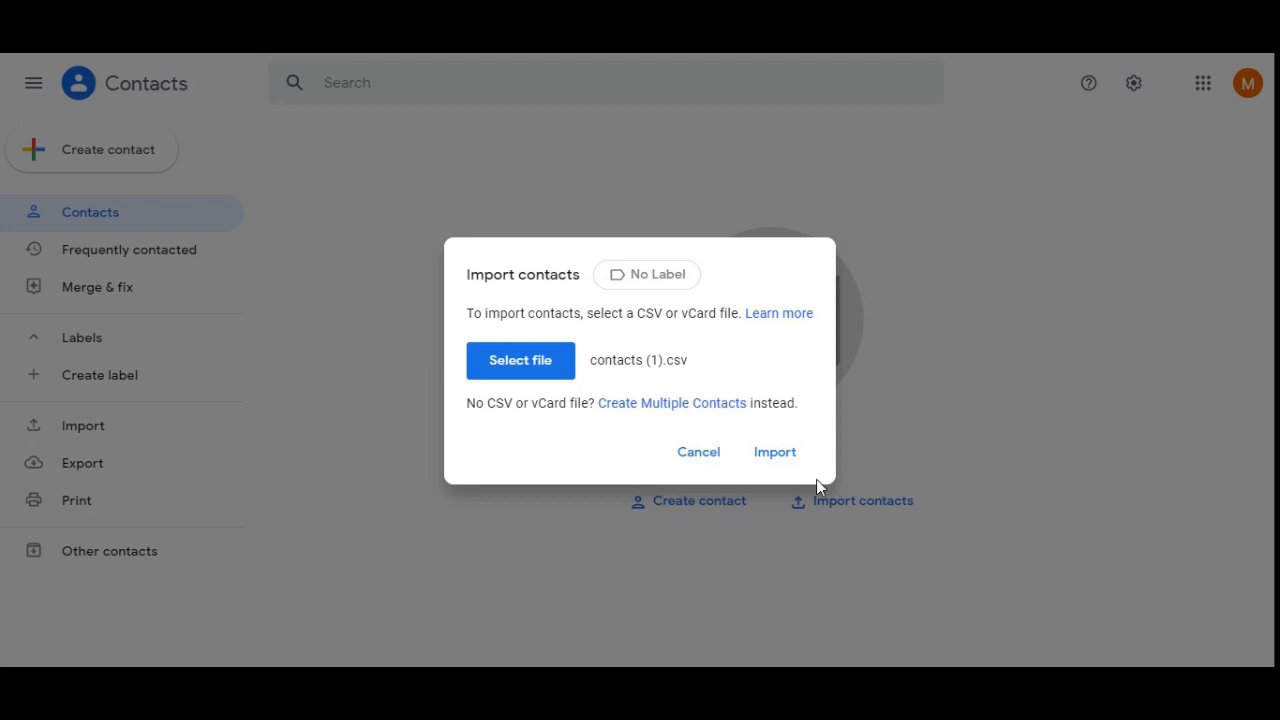
Import the two contacts, then delete the Imported on 3/24 label while keeping its contacts
{"action": "left_click", "coordinate": [796, 462]}
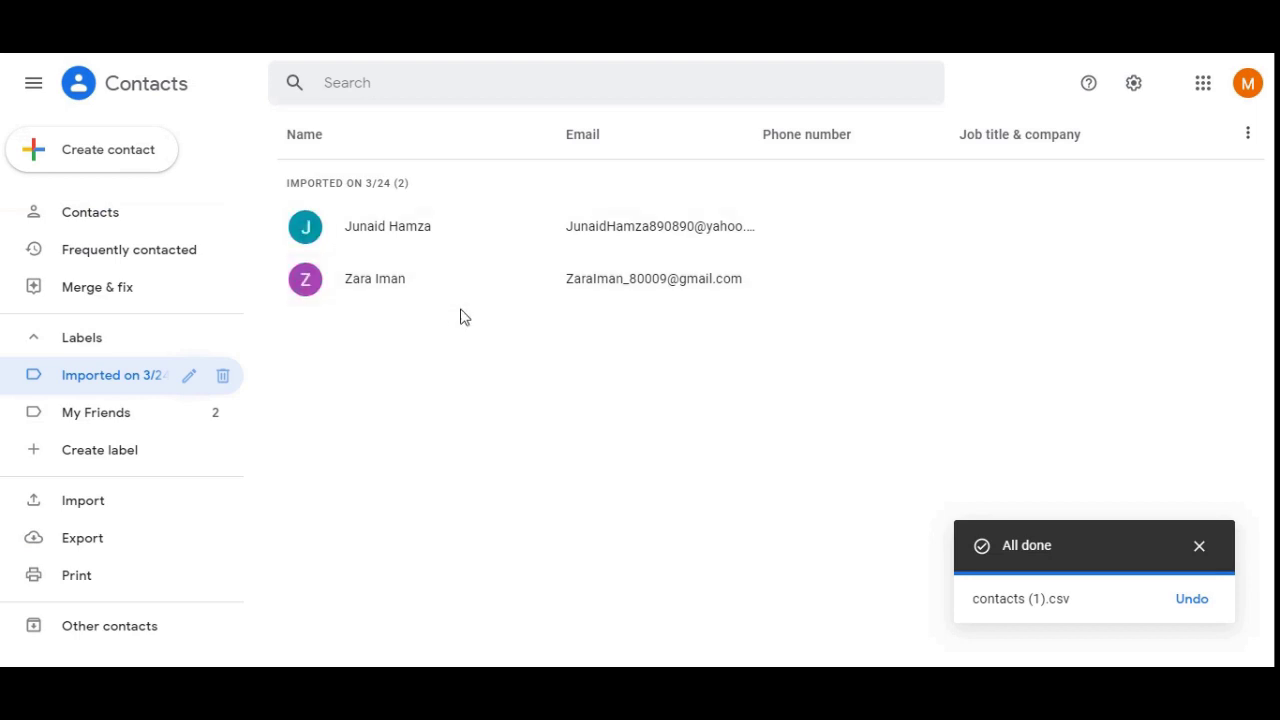
{"action": "left_click", "coordinate": [108, 425]}
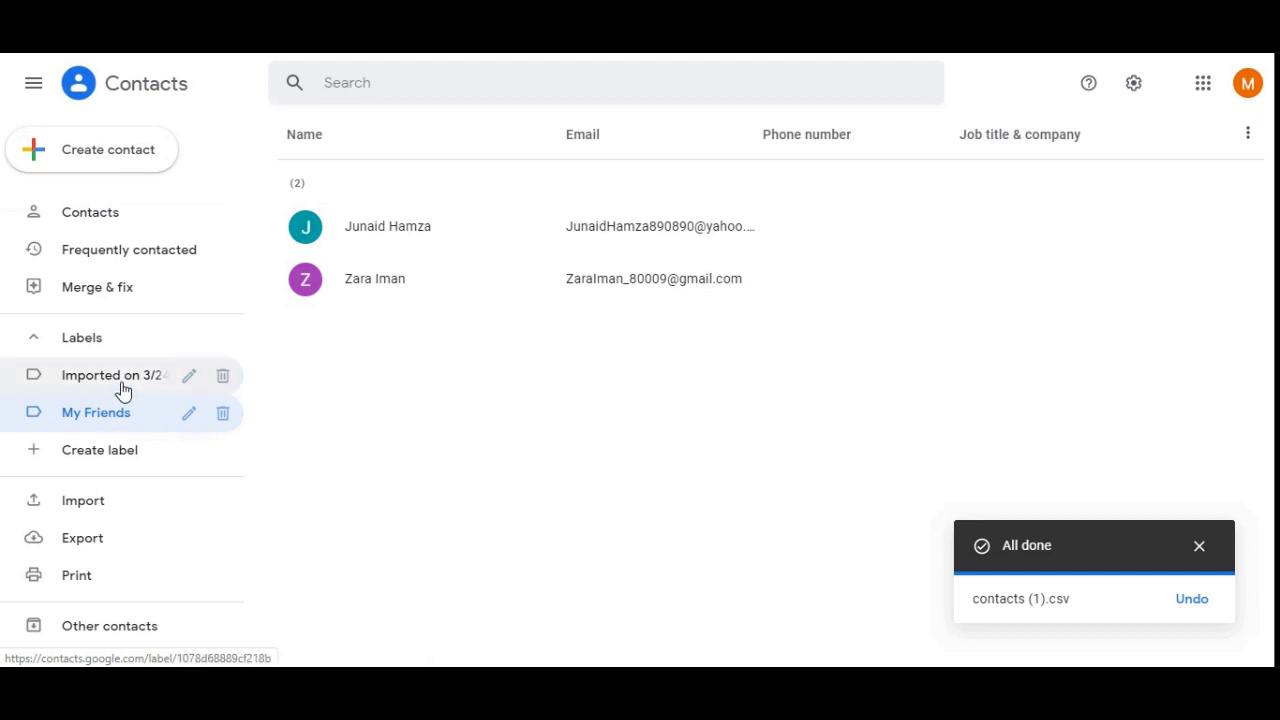
{"action": "left_click", "coordinate": [125, 380]}
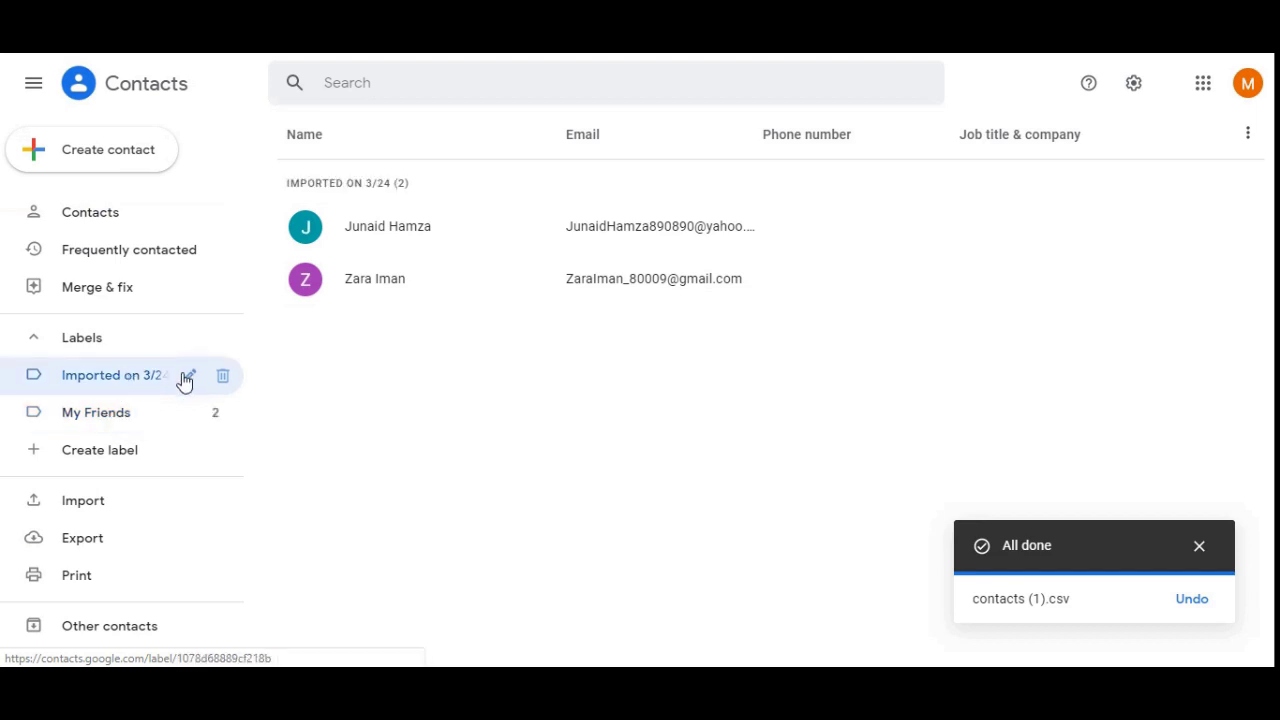
{"action": "left_click", "coordinate": [222, 377]}
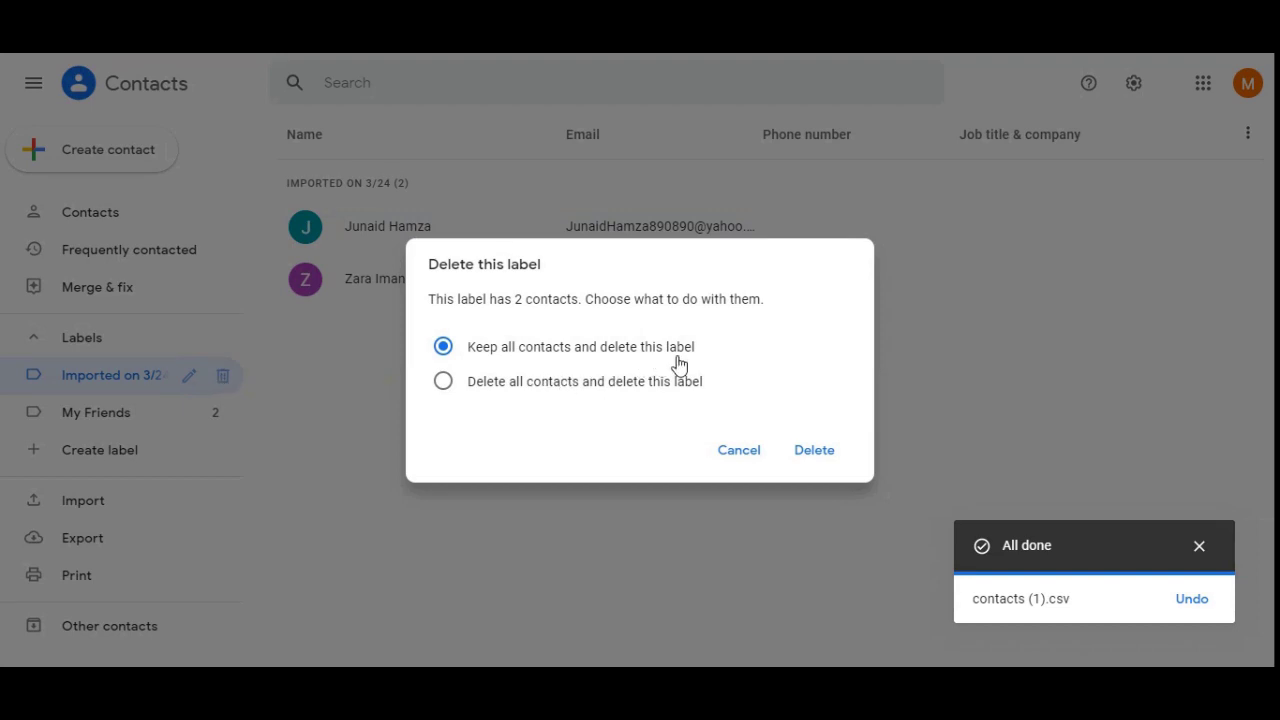
{"action": "left_click", "coordinate": [812, 452]}
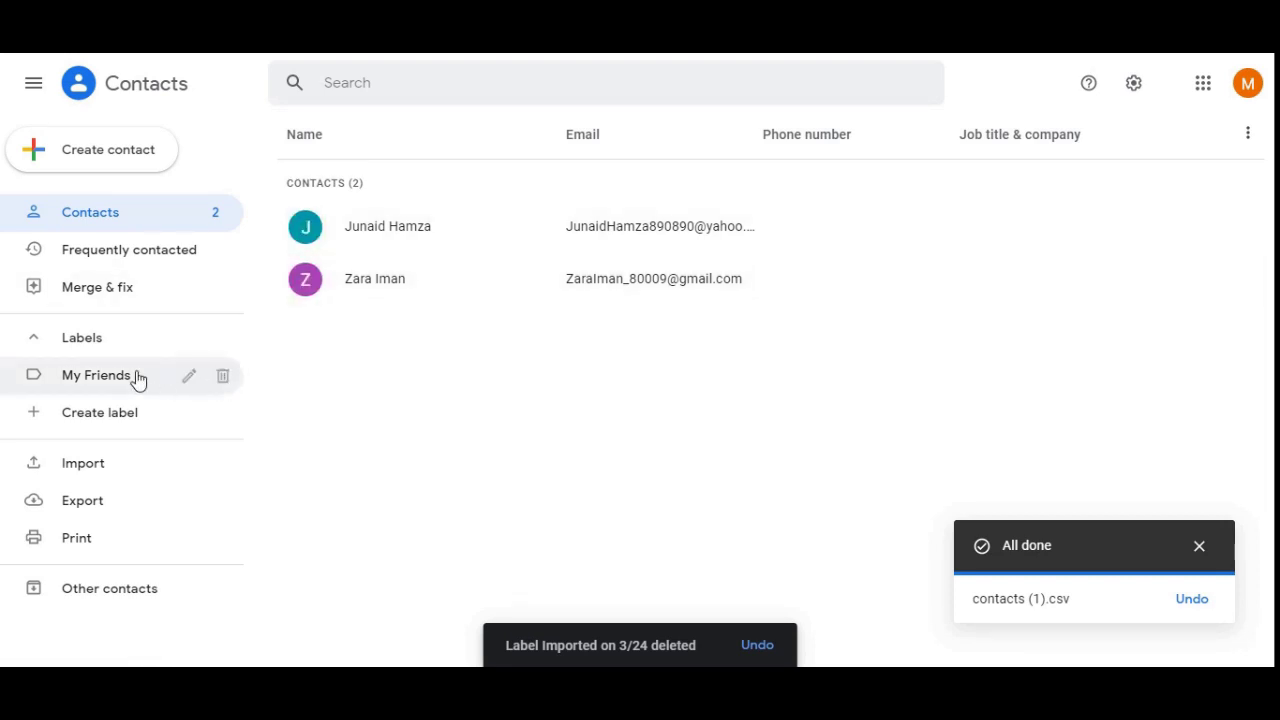
Address a new Gmail message to the My Friends group via the 'fr' suggestion
{"action": "left_click", "coordinate": [138, 378]}
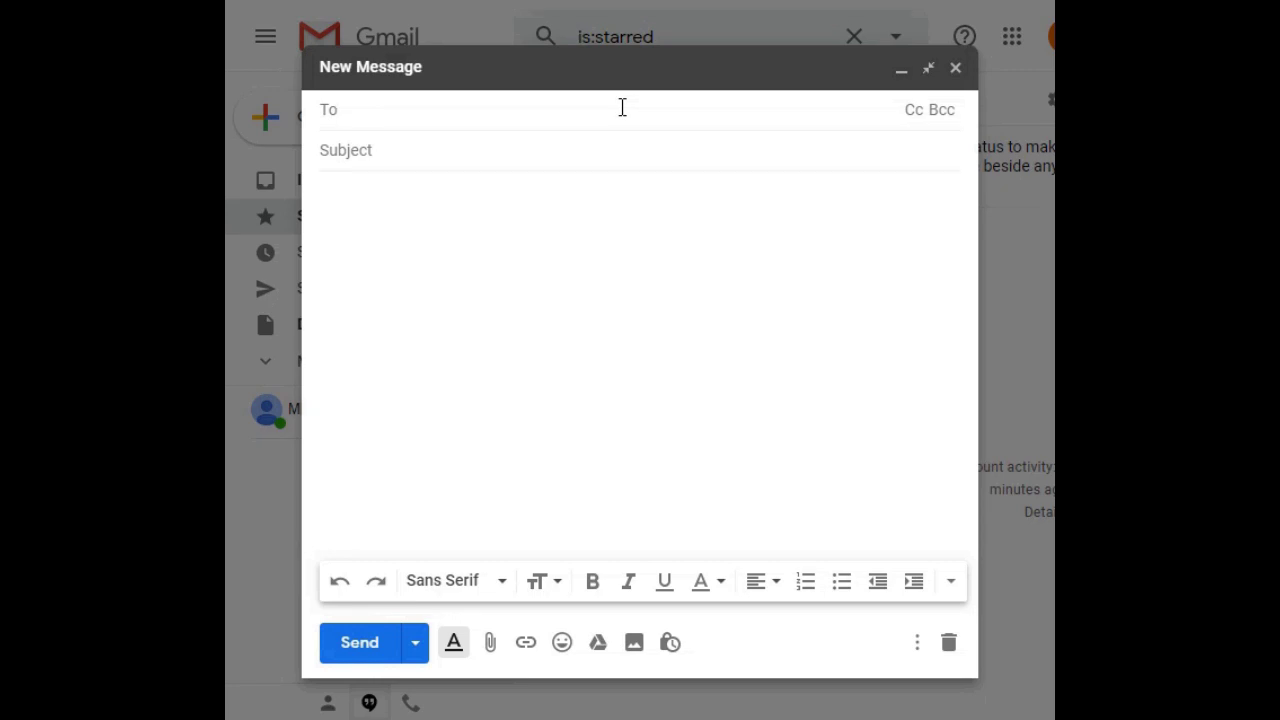
{"action": "type", "text": "fr"}
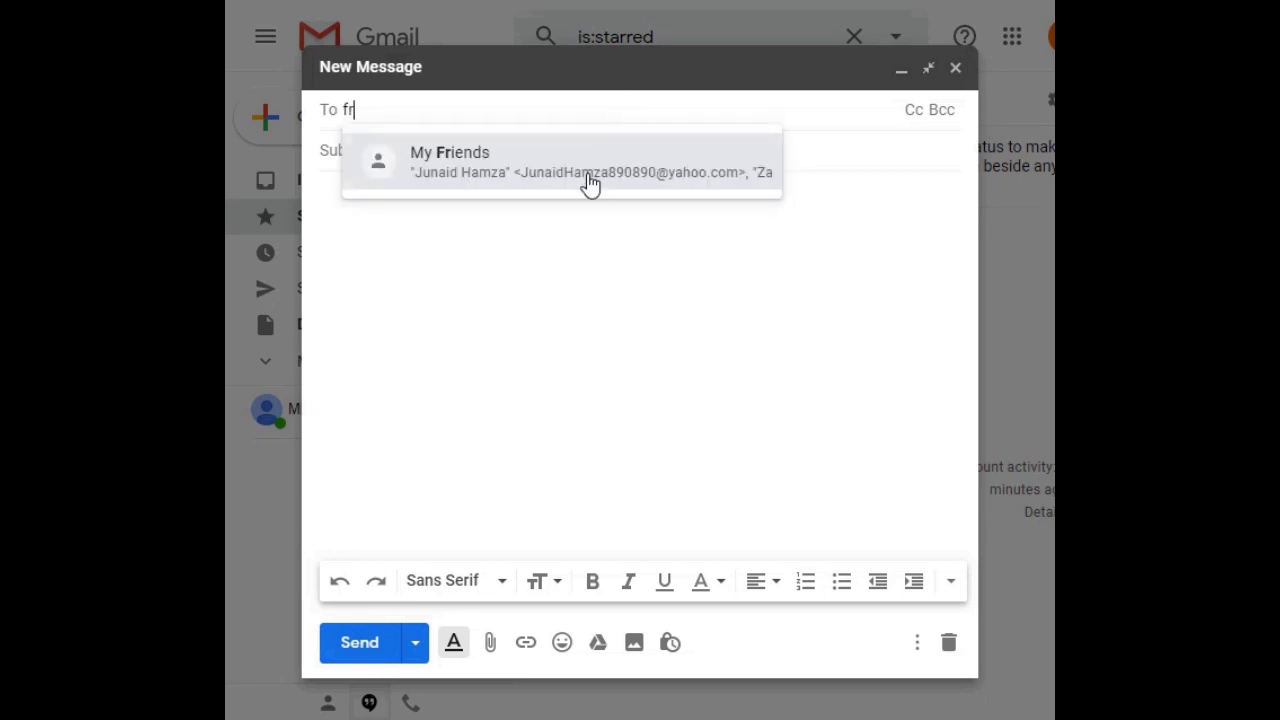
{"action": "left_click", "coordinate": [590, 183]}
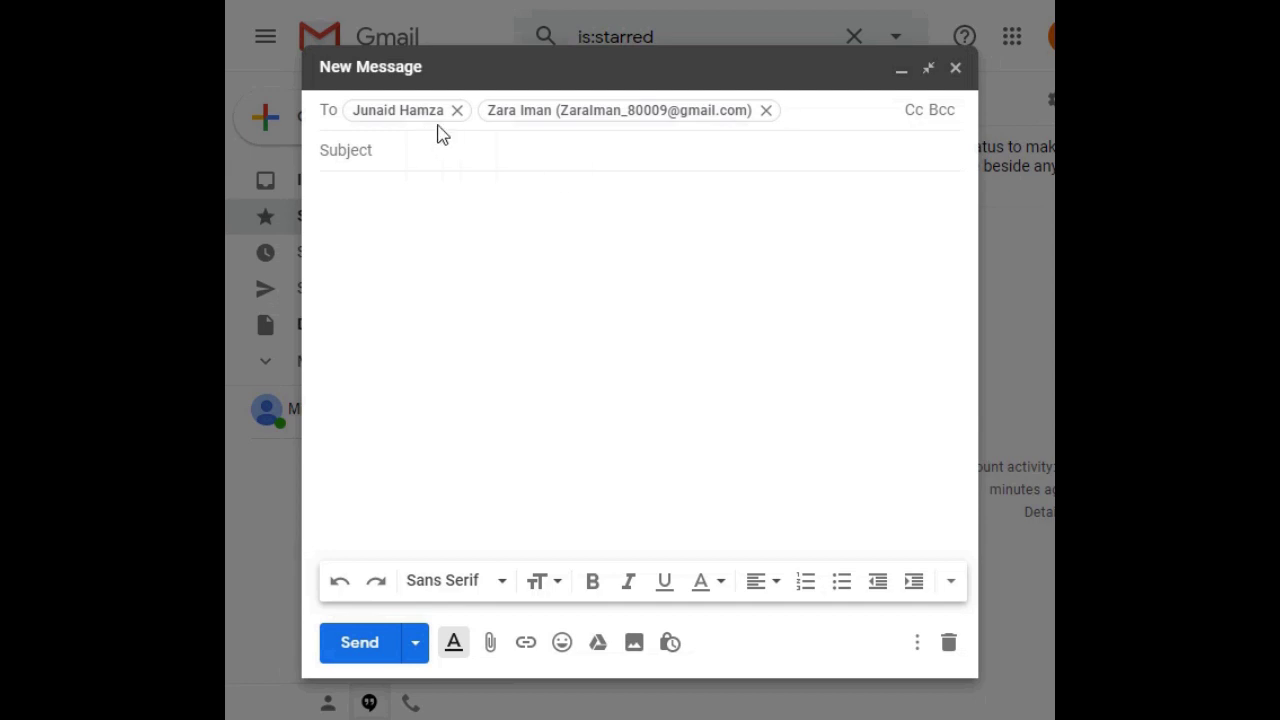
Write the body 'I hope you like this tutorial.' and start a new line
{"action": "left_click", "coordinate": [562, 148]}
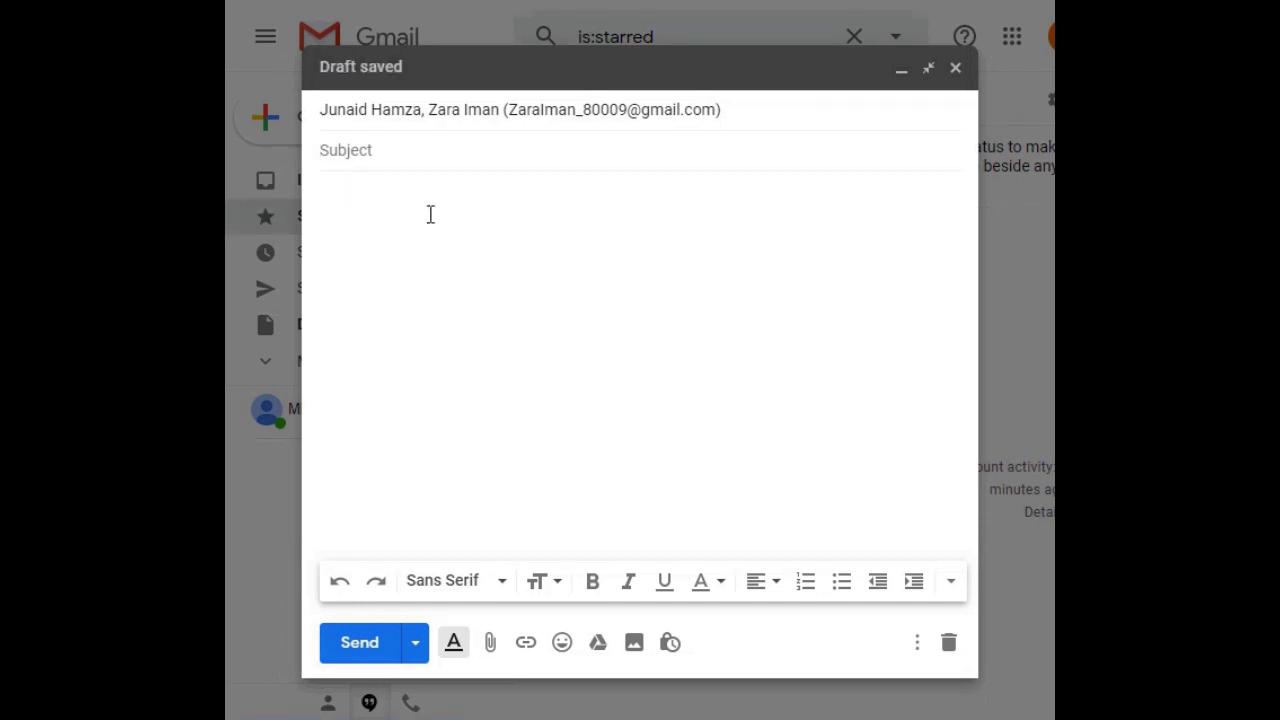
{"action": "type", "text": "I hope you like this tutorial."}
{"action": "key", "text": "Return"}
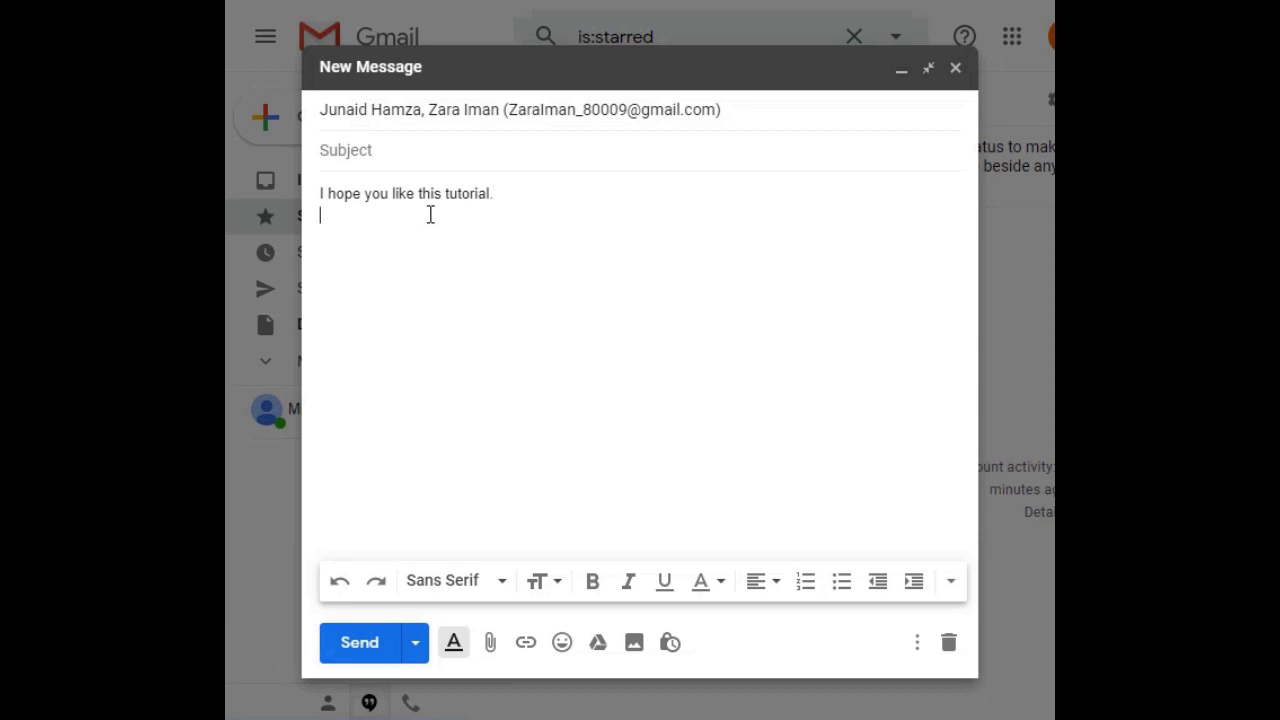